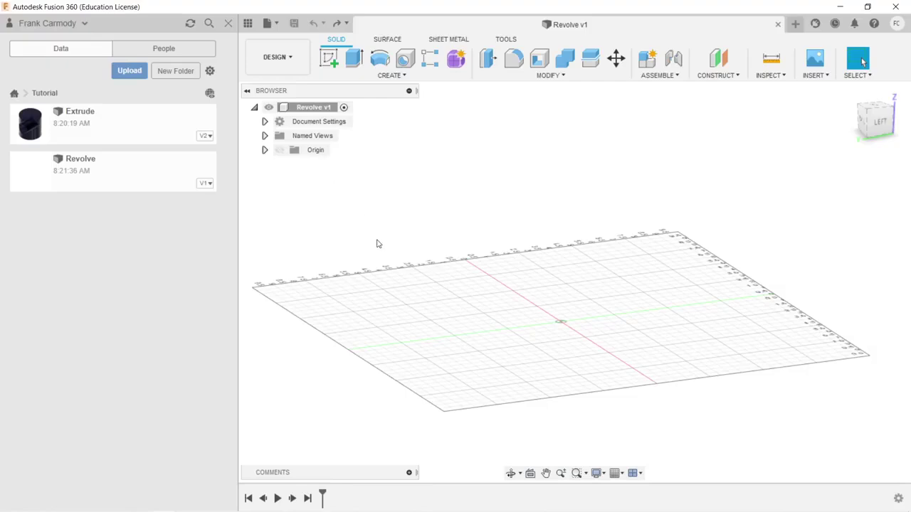
Start a sketch on the YZ plane and draw a vertical line about 8.5 in long upward from the origin.
{"action": "left_click", "coordinate": [328, 59]}
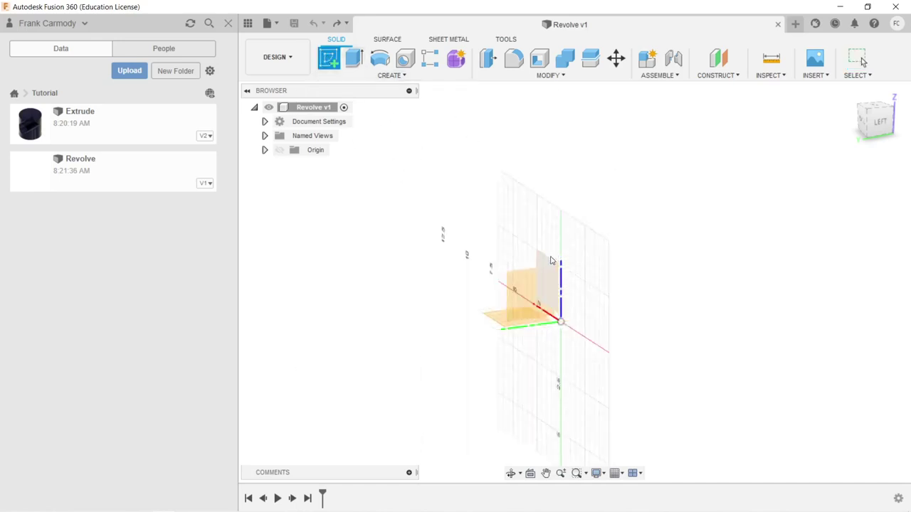
{"action": "left_click", "coordinate": [536, 307]}
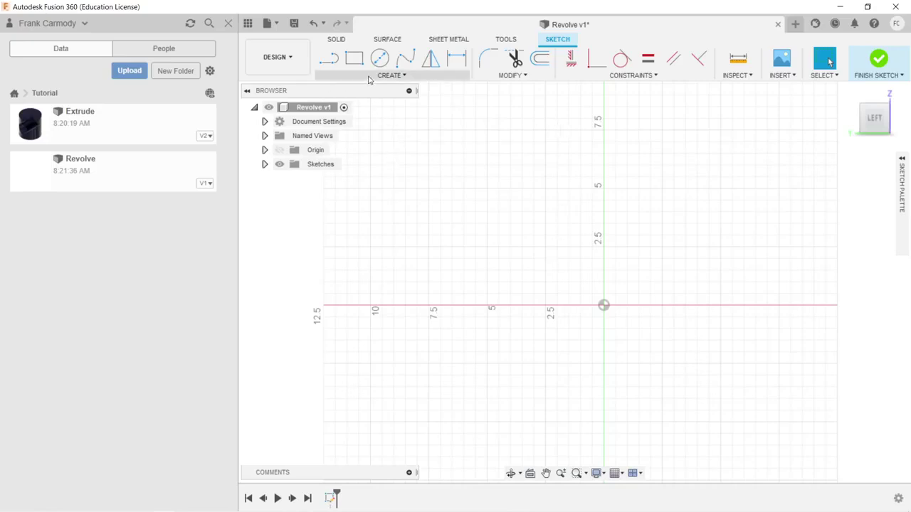
{"action": "left_click", "coordinate": [329, 61]}
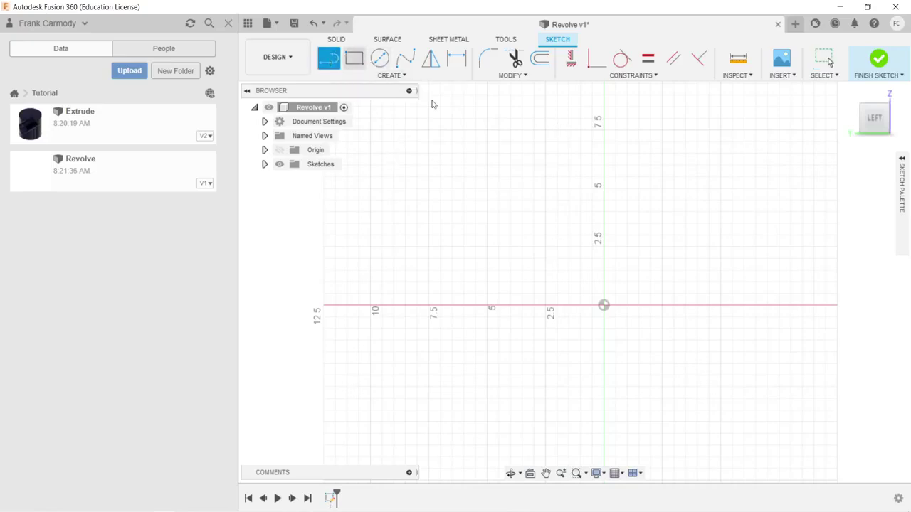
{"action": "mouse_move", "coordinate": [603, 307]}
{"action": "left_mouse_down"}
{"action": "mouse_move", "coordinate": [616, 264]}
{"action": "mouse_move", "coordinate": [604, 108]}
{"action": "left_mouse_up"}
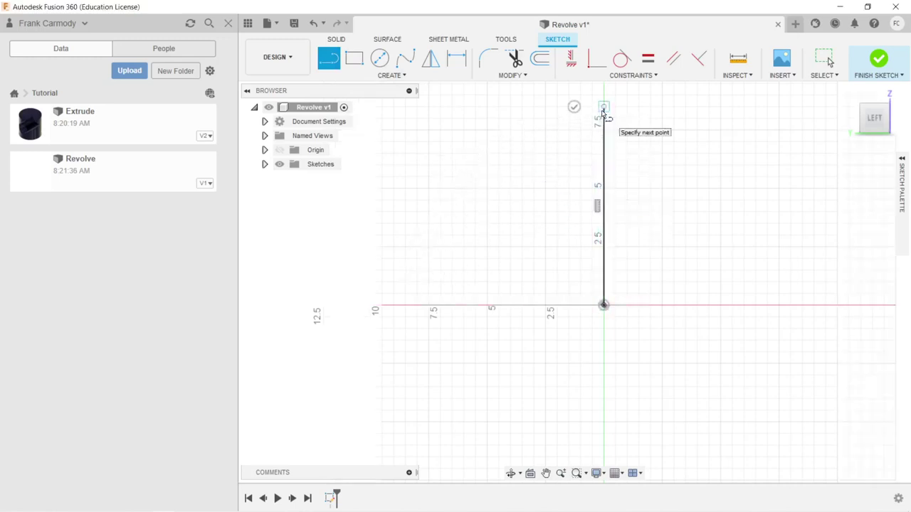
{"action": "right_click", "coordinate": [626, 189]}
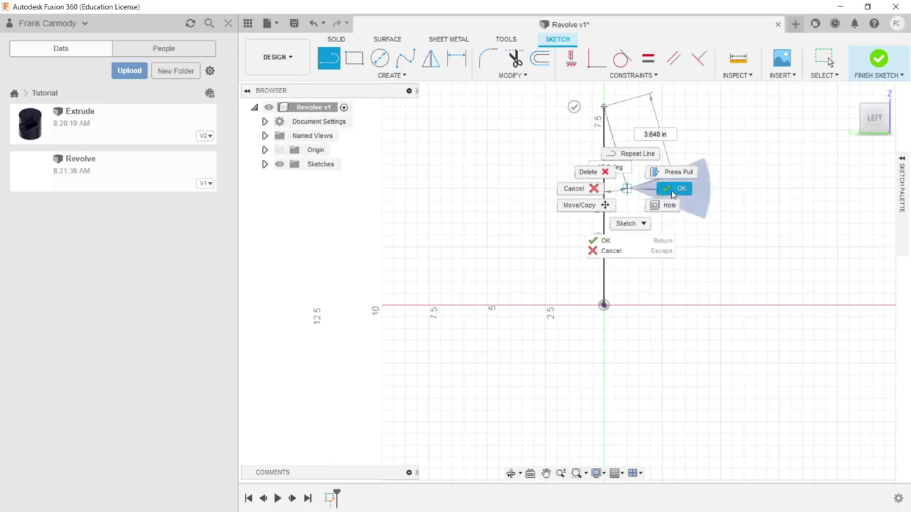
{"action": "left_click", "coordinate": [673, 189]}
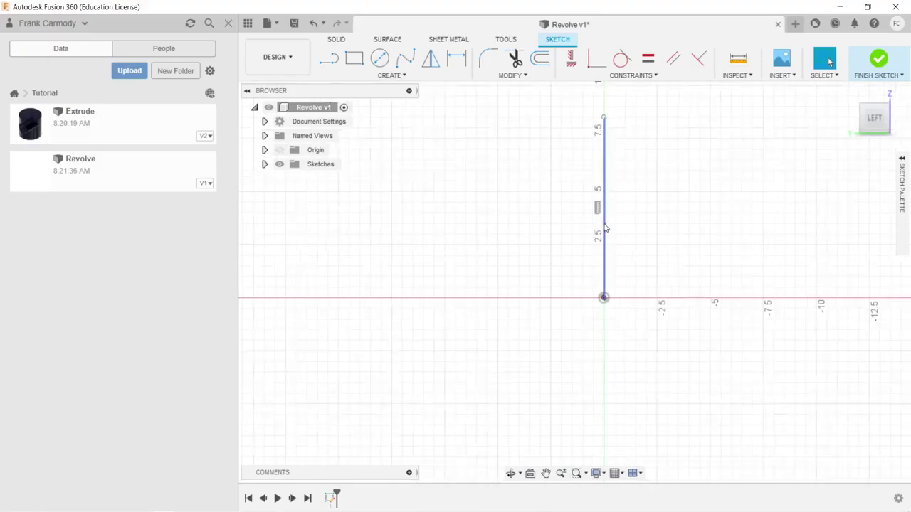
Draw a slanted line from about 1 in beside the vertical line's upper end to the horizontal axis about 6.5 in from the origin.
{"action": "left_click", "coordinate": [327, 61]}
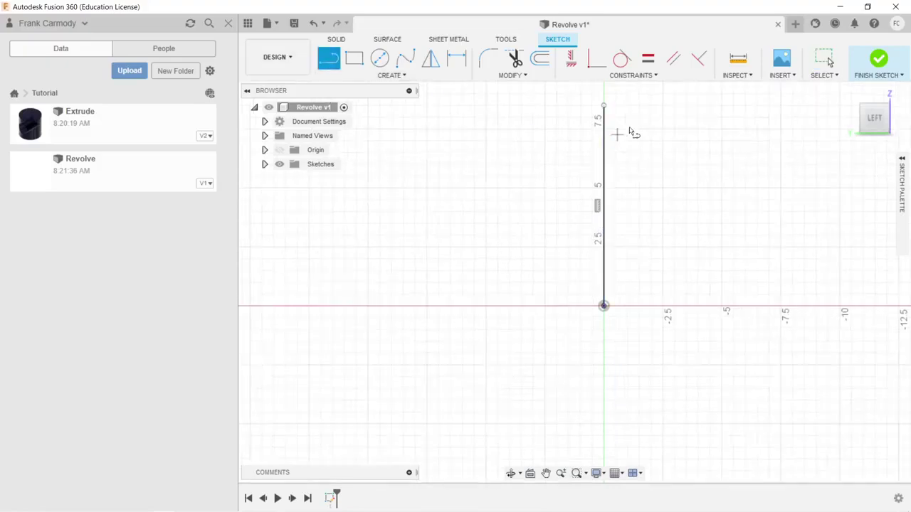
{"action": "left_click", "coordinate": [628, 108]}
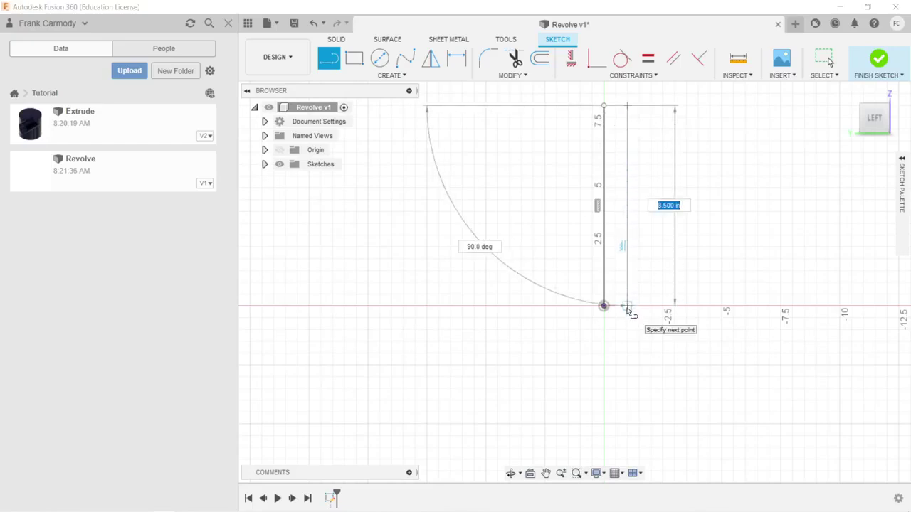
{"action": "left_click", "coordinate": [759, 307]}
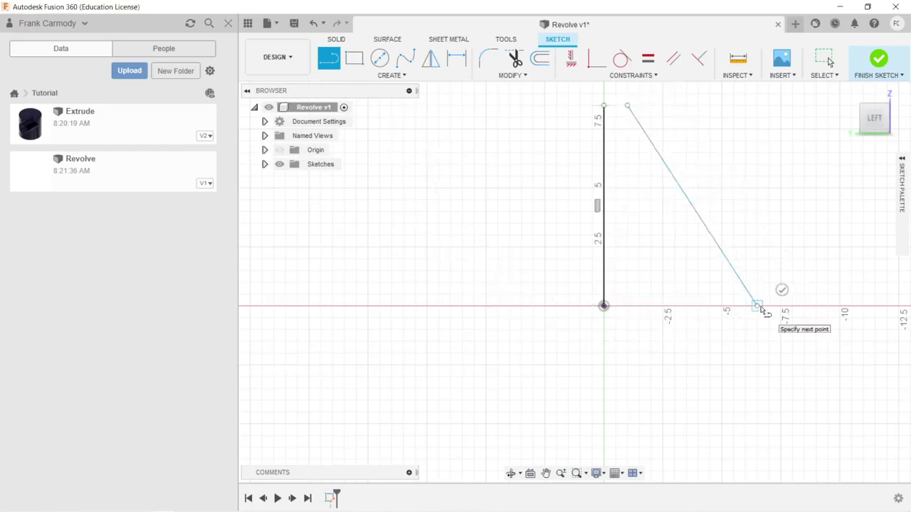
{"action": "right_click", "coordinate": [756, 239]}
{"action": "left_click", "coordinate": [790, 239]}
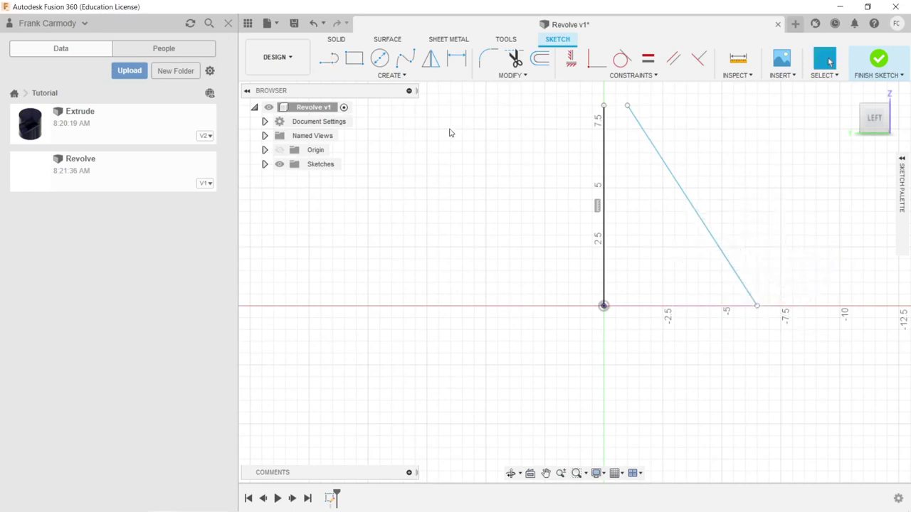
Draw a fit point spline from the slanted line's upper end through three outer points to its lower end, closing the profile.
{"action": "left_click", "coordinate": [405, 59]}
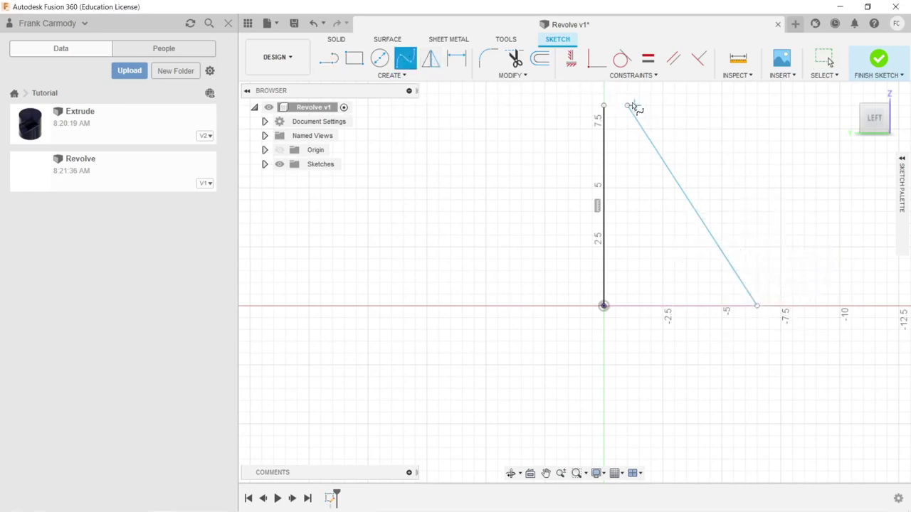
{"action": "left_click", "coordinate": [627, 106]}
{"action": "left_click", "coordinate": [686, 105]}
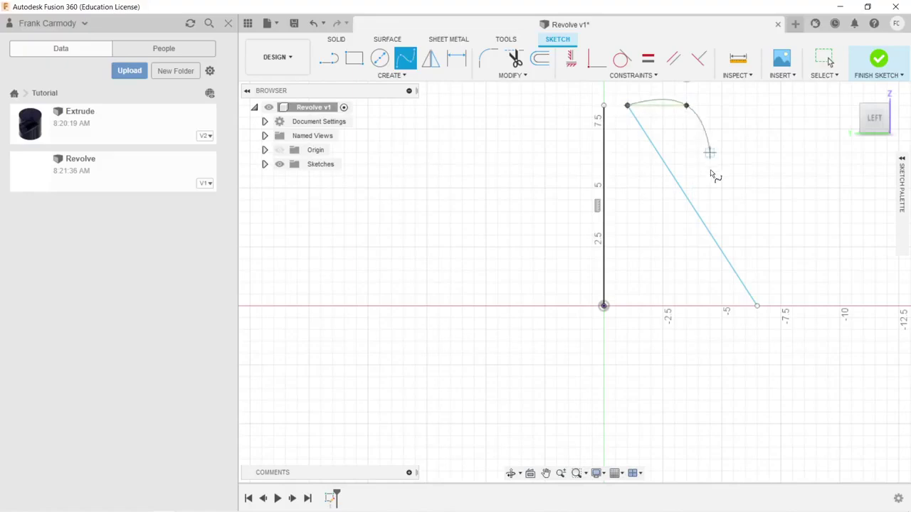
{"action": "left_click", "coordinate": [709, 177]}
{"action": "left_click", "coordinate": [793, 212]}
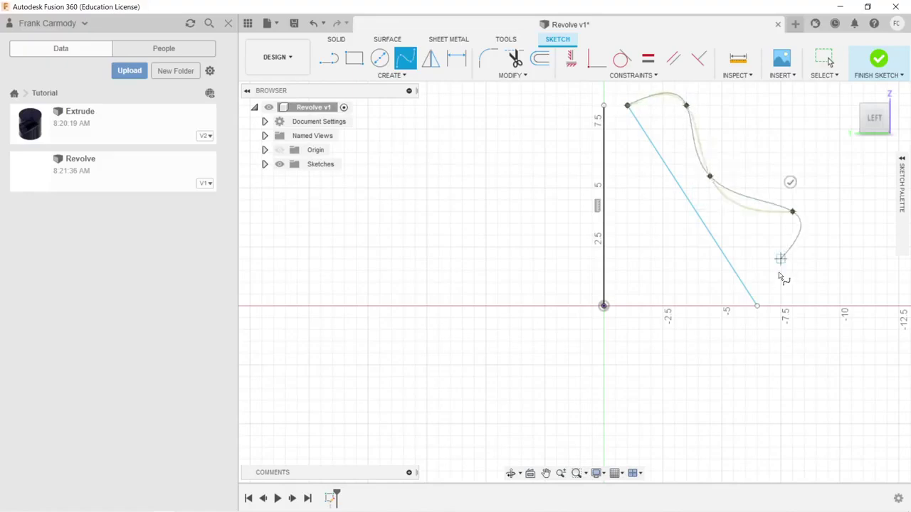
{"action": "left_click", "coordinate": [756, 306]}
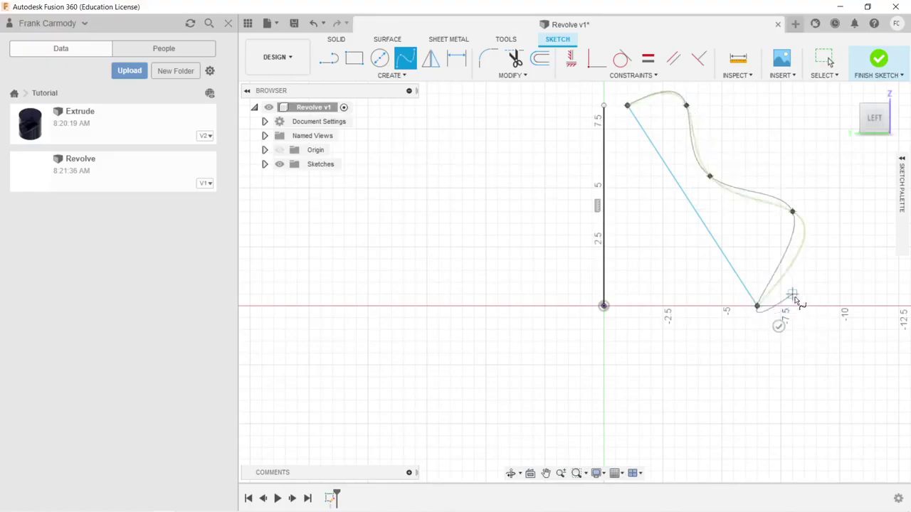
{"action": "left_click", "coordinate": [778, 325]}
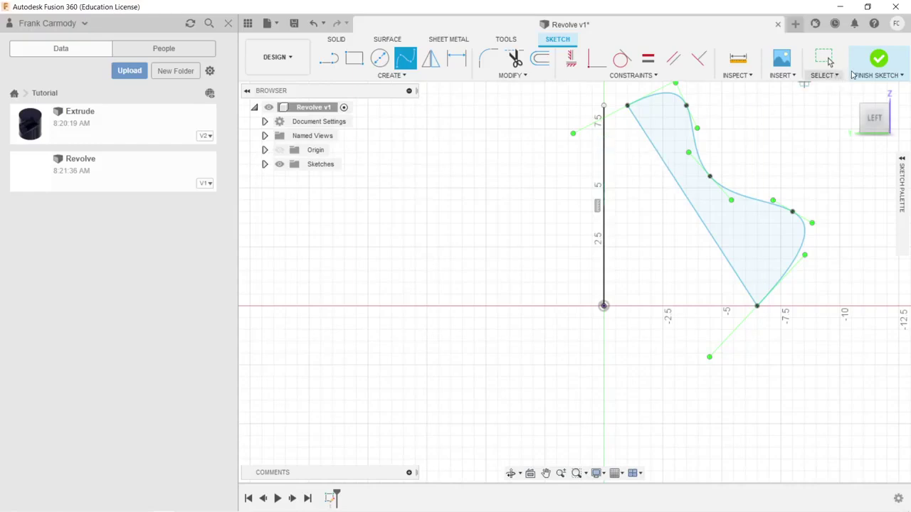
Draw a rectangle about 5.75 in wide and 2 in high over the profile's lower tip, with its base on the horizontal axis.
{"action": "left_click", "coordinate": [354, 58]}
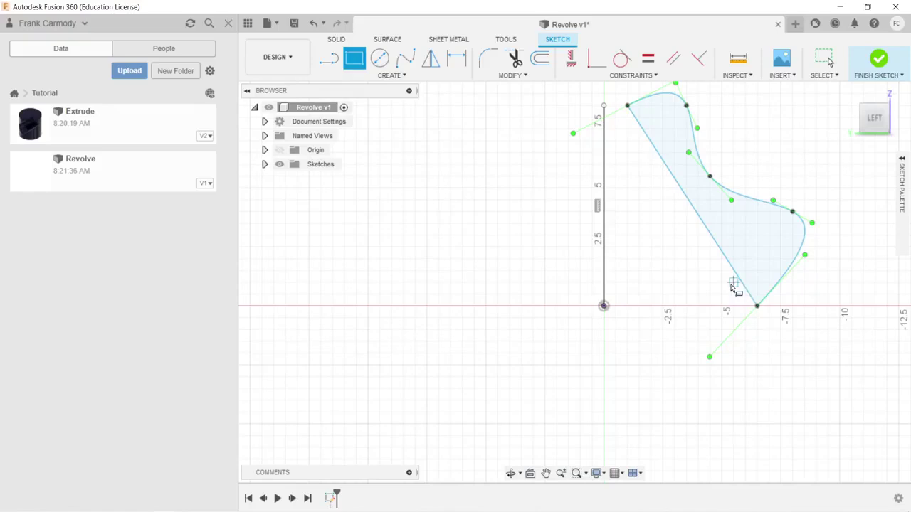
{"action": "left_click", "coordinate": [699, 259]}
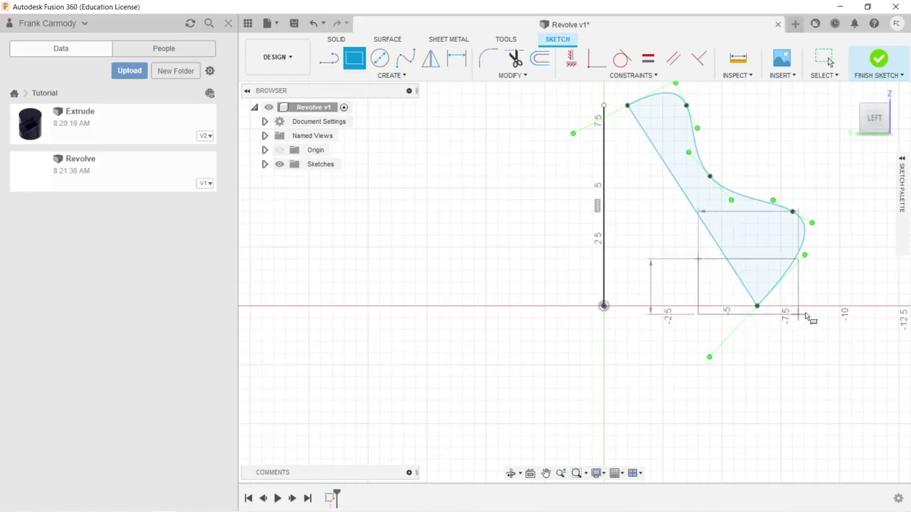
{"action": "left_click", "coordinate": [834, 306]}
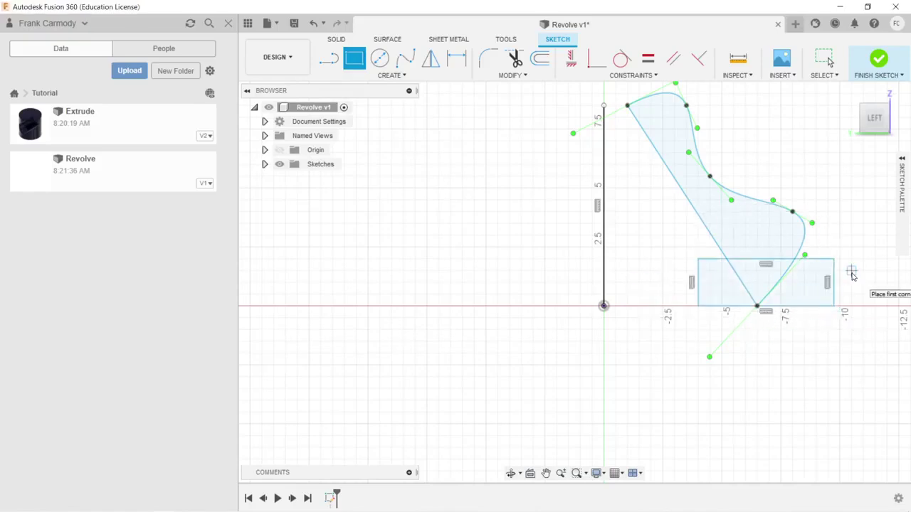
{"action": "right_click", "coordinate": [851, 274]}
{"action": "left_click", "coordinate": [803, 271]}
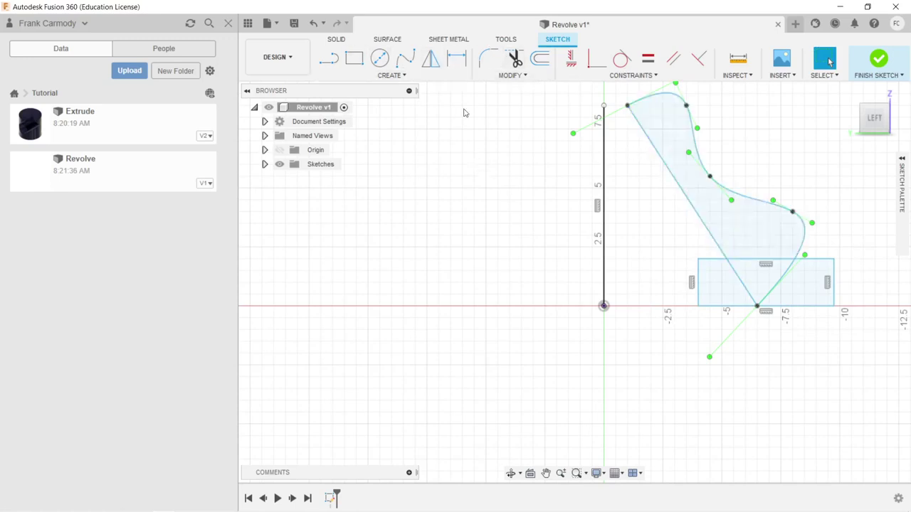
Trim the rectangle's upper edge inside the profile and the slanted line and spline inside the rectangle, and finish the sketch.
{"action": "left_click", "coordinate": [515, 58]}
{"action": "left_click", "coordinate": [740, 270]}
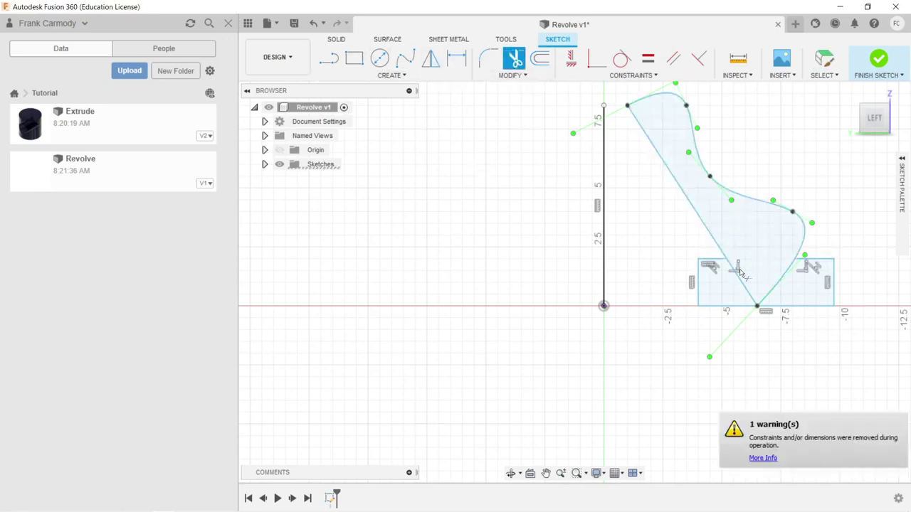
{"action": "left_click", "coordinate": [742, 282]}
{"action": "left_click", "coordinate": [768, 293]}
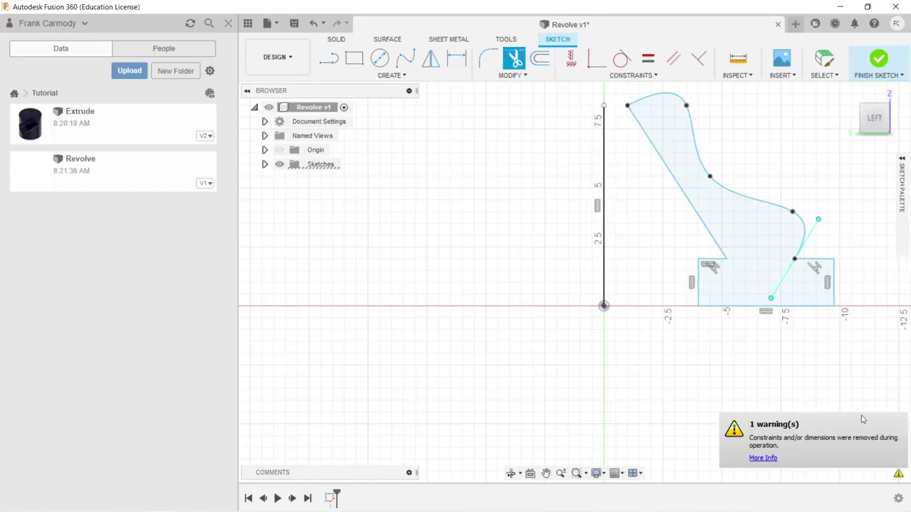
{"action": "left_click", "coordinate": [878, 62]}
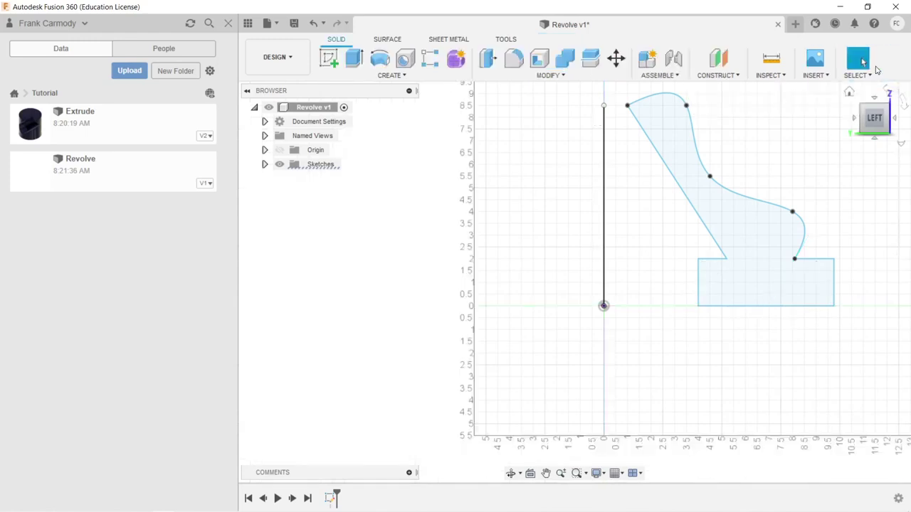
Start a Revolve of the closed profile, close the data panel and move the Revolve dialog clear of the sketch.
{"action": "middle_click_drag", "start_coordinate": [525, 233], "coordinate": [301, 272]}
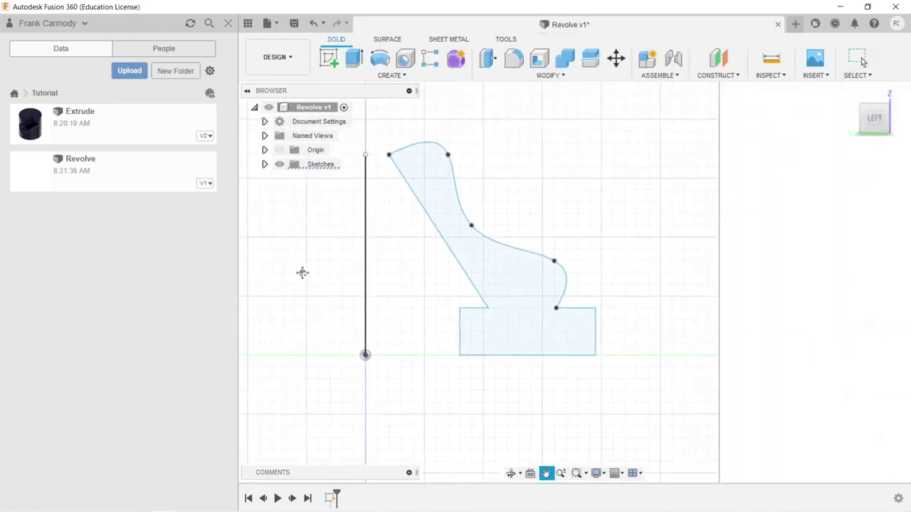
{"action": "left_click", "coordinate": [384, 64]}
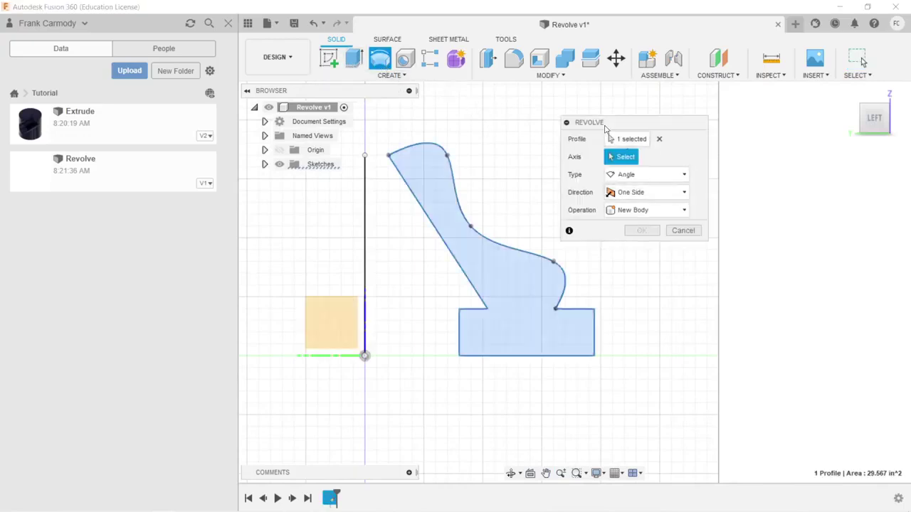
{"action": "mouse_move", "coordinate": [606, 124]}
{"action": "left_mouse_down"}
{"action": "mouse_move", "coordinate": [549, 110]}
{"action": "mouse_move", "coordinate": [572, 148]}
{"action": "mouse_move", "coordinate": [596, 134]}
{"action": "left_mouse_up"}
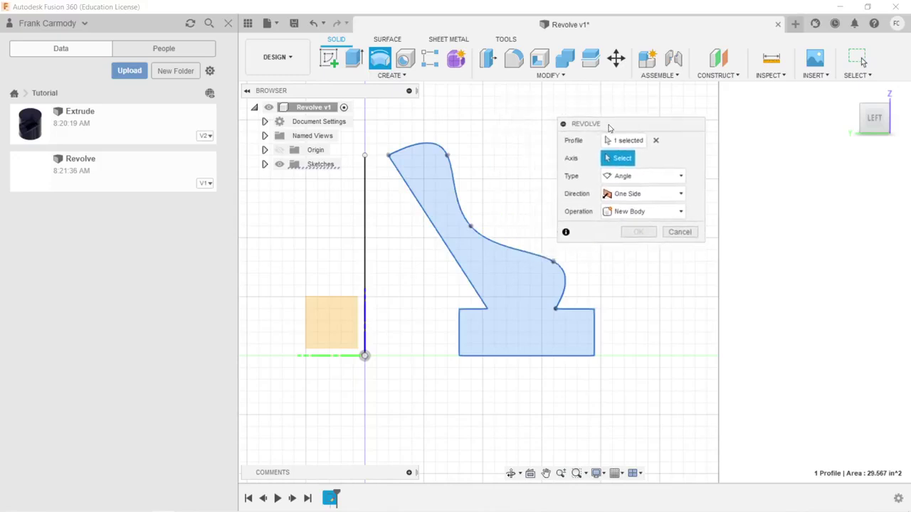
{"action": "left_click", "coordinate": [228, 23]}
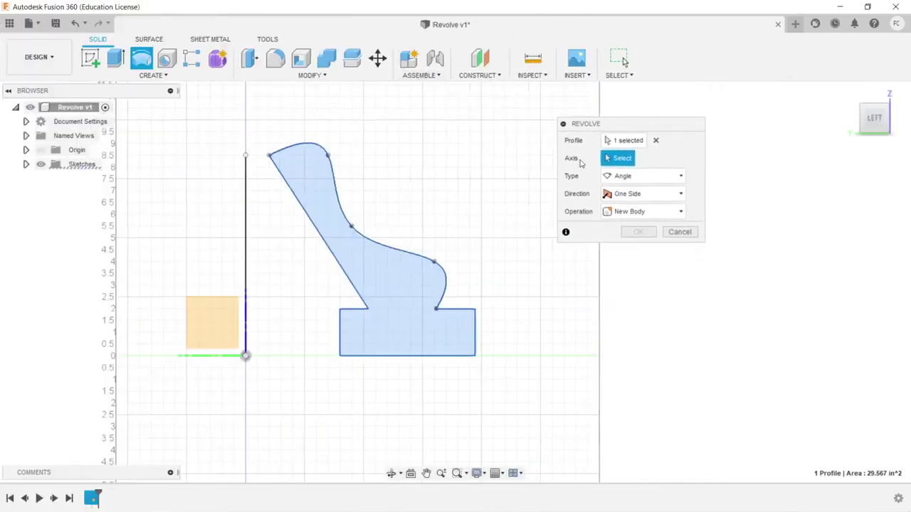
{"action": "middle_click_drag", "start_coordinate": [463, 160], "coordinate": [667, 188]}
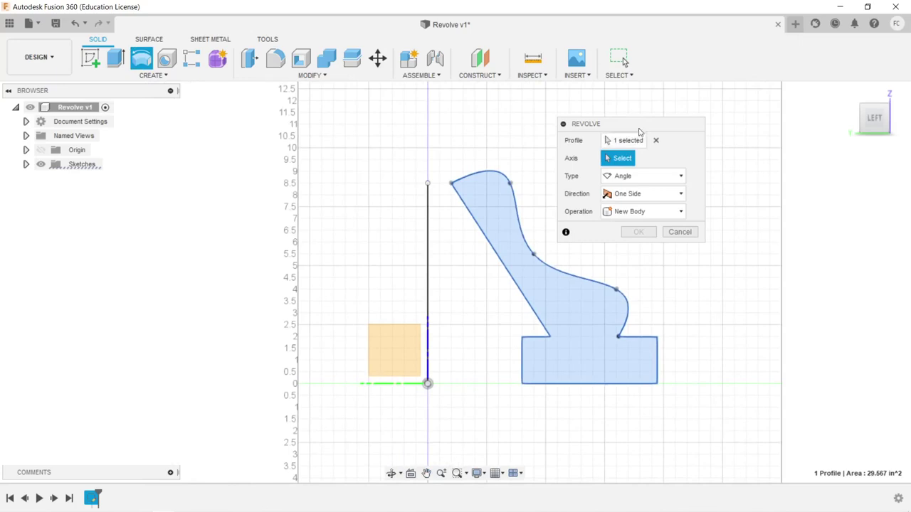
{"action": "left_click_drag", "start_coordinate": [633, 129], "coordinate": [718, 126]}
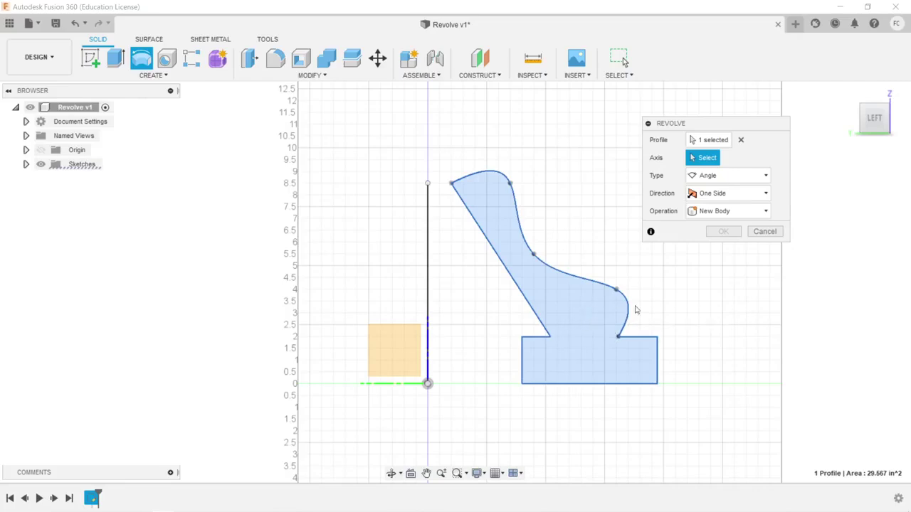
Try revolving the profile around the lower edge of its rectangular base.
{"action": "left_click", "coordinate": [704, 158]}
{"action": "left_click", "coordinate": [578, 385]}
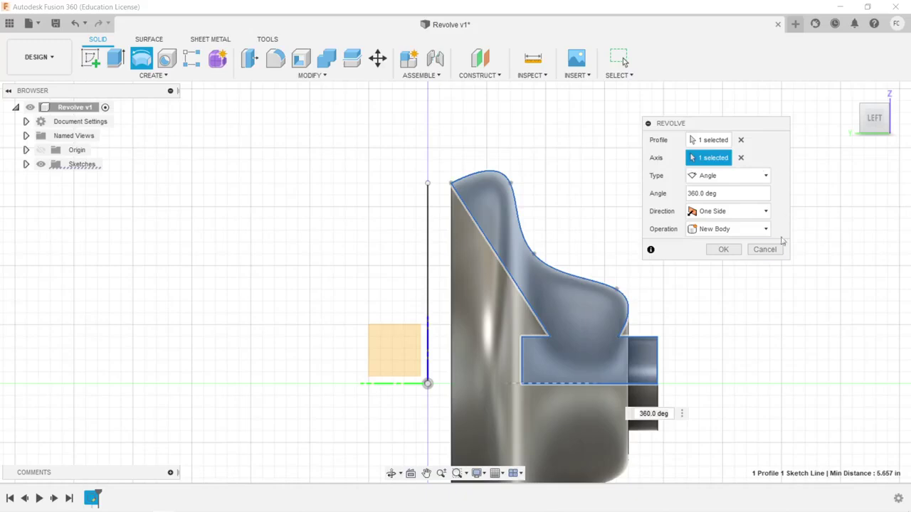
{"action": "left_click", "coordinate": [771, 251]}
Revolve the closed profile 360 degrees around the vertical line at the origin as a one-sided new body.
{"action": "left_click", "coordinate": [141, 57]}
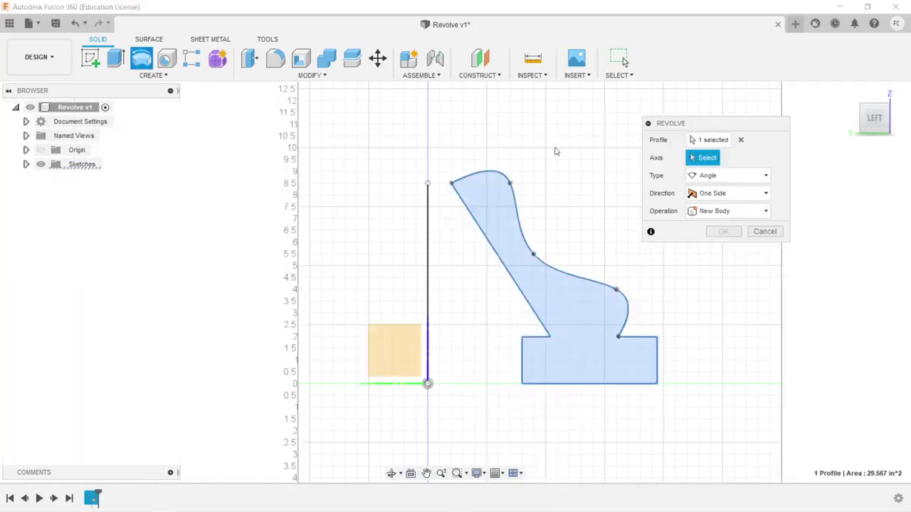
{"action": "left_click", "coordinate": [427, 272]}
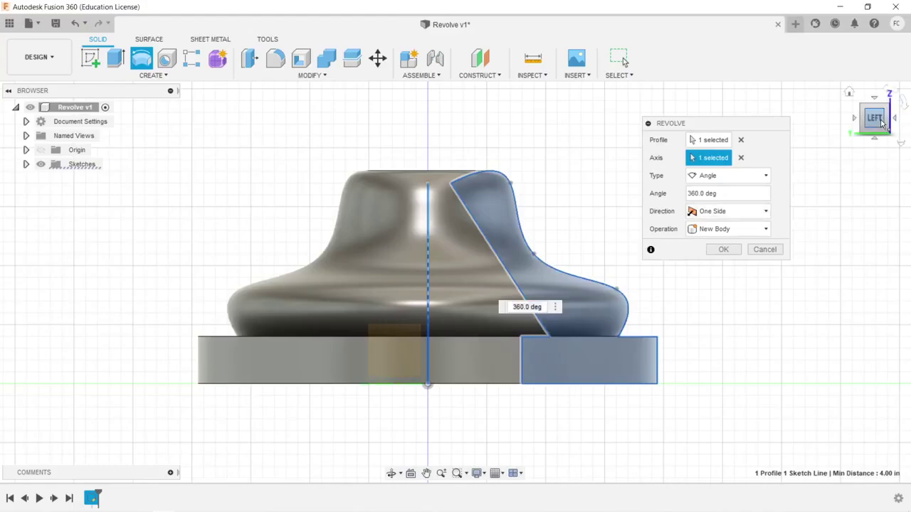
{"action": "mouse_move", "coordinate": [874, 118]}
{"action": "left_mouse_down"}
{"action": "mouse_move", "coordinate": [849, 154]}
{"action": "mouse_move", "coordinate": [849, 207]}
{"action": "mouse_move", "coordinate": [851, 158]}
{"action": "mouse_move", "coordinate": [838, 194]}
{"action": "left_mouse_up"}
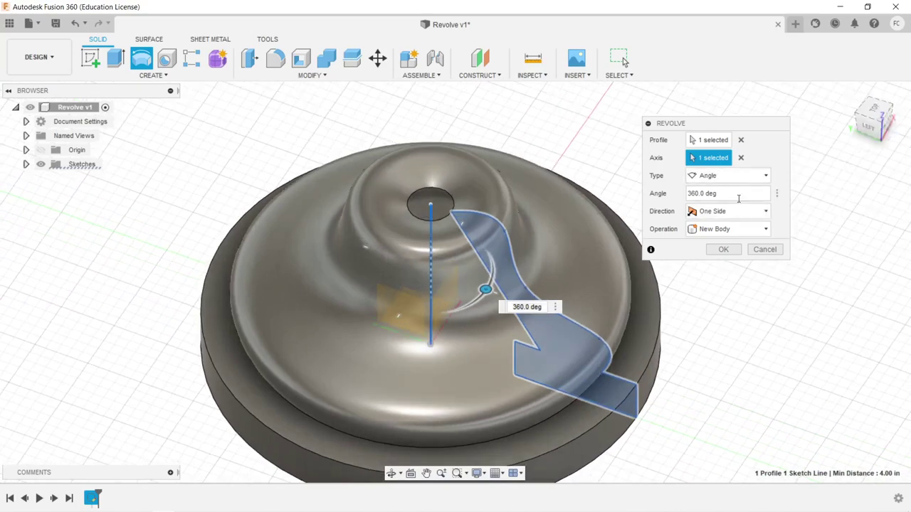
{"action": "left_click", "coordinate": [712, 178]}
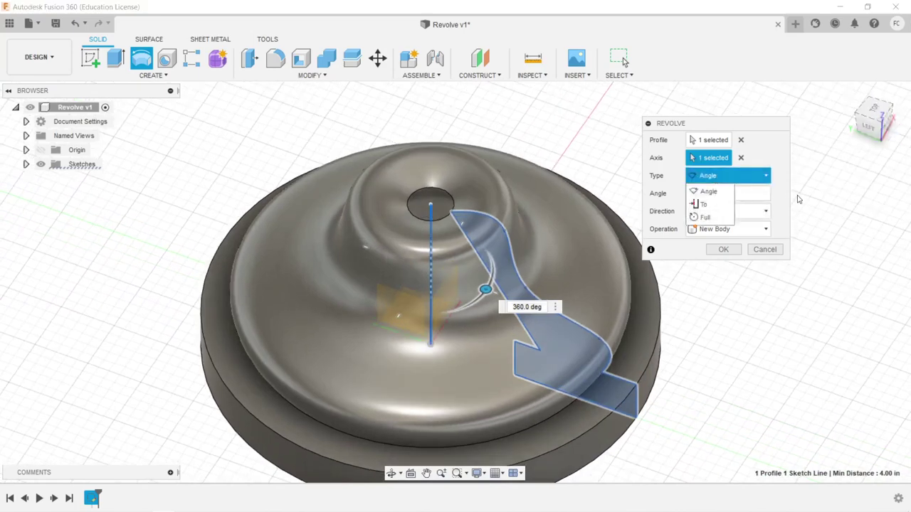
{"action": "left_click", "coordinate": [783, 192]}
{"action": "left_click", "coordinate": [777, 193]}
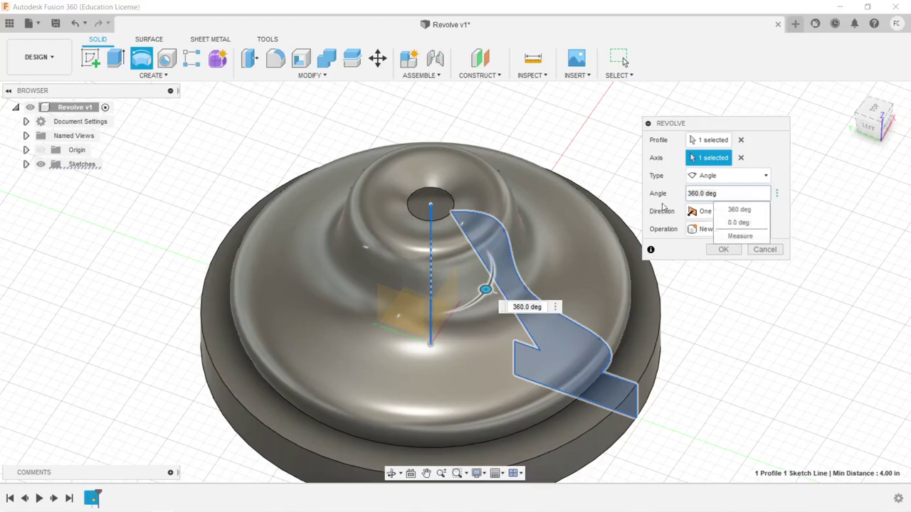
{"action": "left_click", "coordinate": [778, 160]}
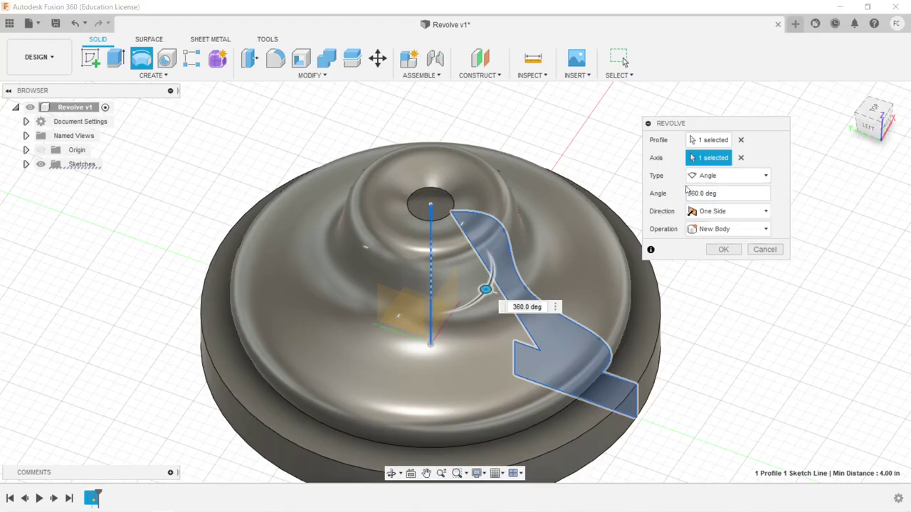
Set the revolve angle to 180 degrees and complete the feature as a new body.
{"action": "left_click", "coordinate": [698, 193]}
{"action": "key", "text": "Home"}
{"action": "key", "text": "Delete"}
{"action": "key", "text": "Delete"}
{"action": "key", "text": "Delete"}
{"action": "key", "text": "Delete"}
{"action": "type", "text": "18"}
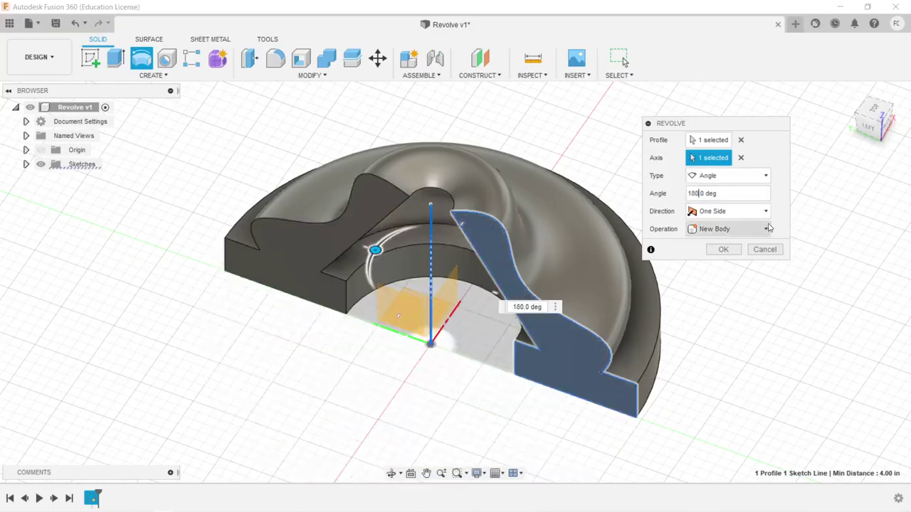
{"action": "left_click", "coordinate": [723, 249]}
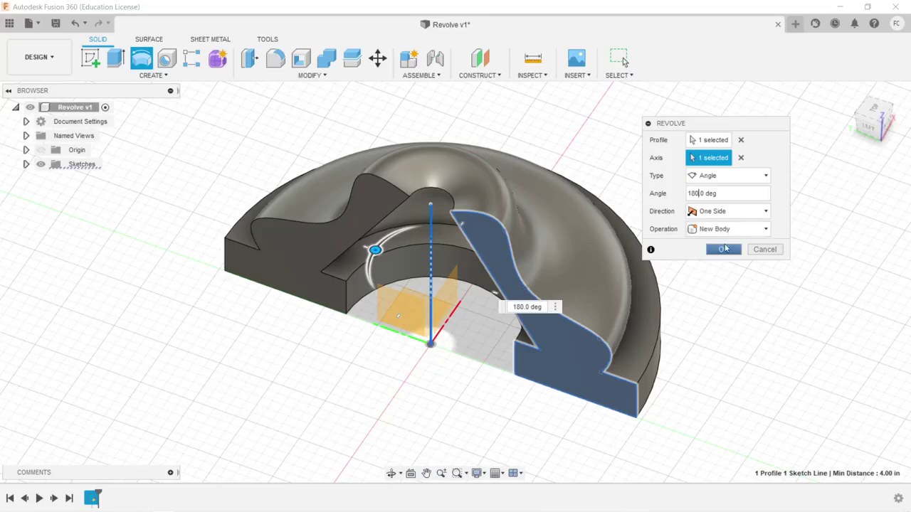
{"action": "left_click", "coordinate": [725, 249]}
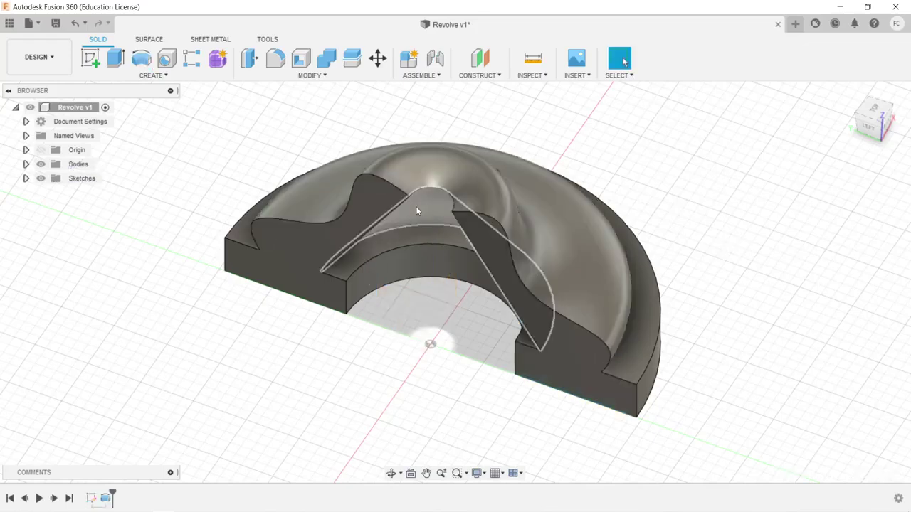
Create a component from the revolved half-ring body.
{"action": "left_click", "coordinate": [27, 164]}
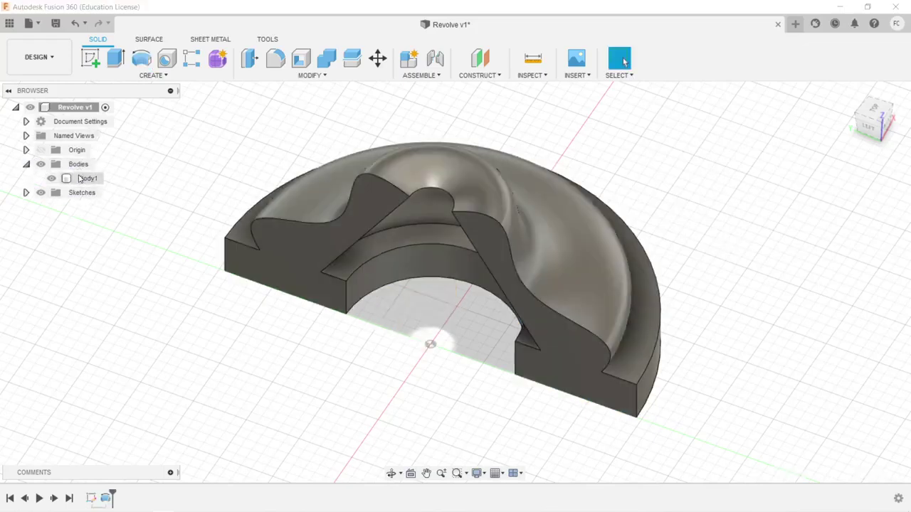
{"action": "right_click", "coordinate": [80, 178]}
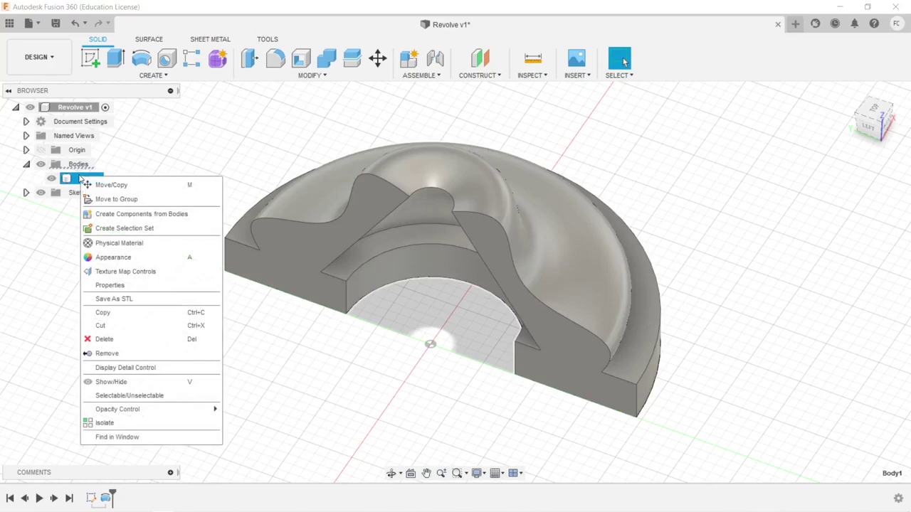
{"action": "left_click", "coordinate": [130, 215]}
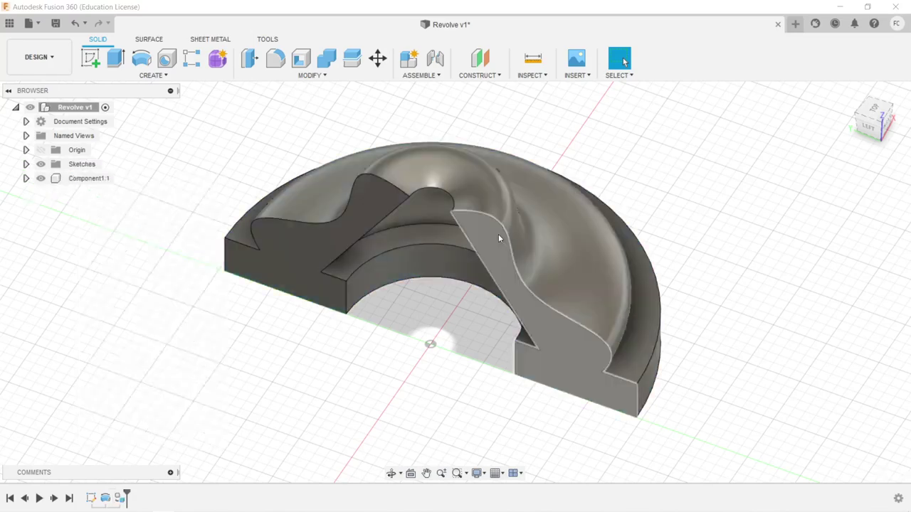
Assign the Aluminum physical material from the Fusion 360 Material Library to the revolved component.
{"action": "right_click", "coordinate": [88, 179]}
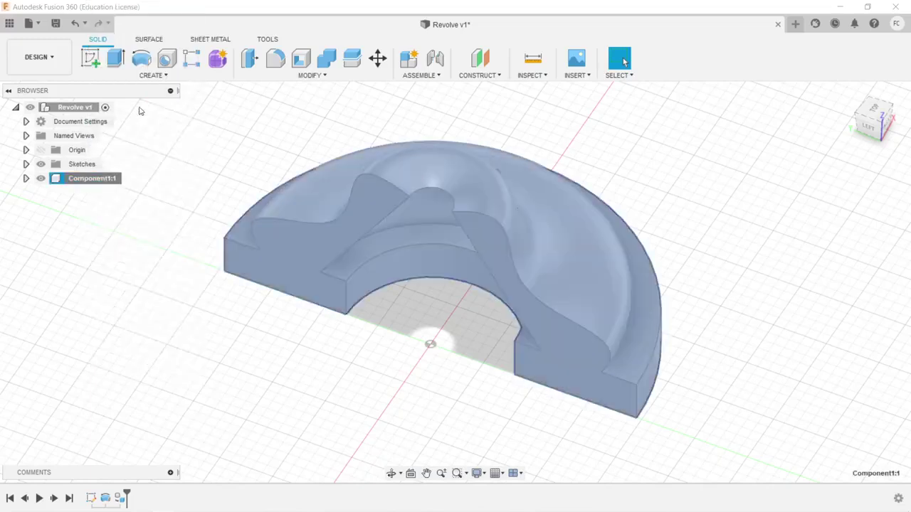
{"action": "key", "text": "Escape"}
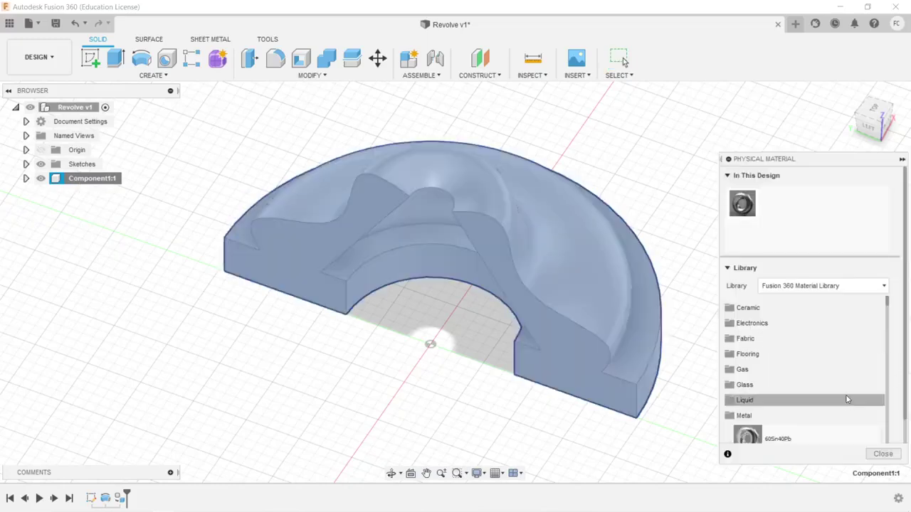
{"action": "left_click", "coordinate": [845, 396]}
{"action": "scroll", "coordinate": [844, 391], "scroll_direction": "up", "scroll_amount": 1}
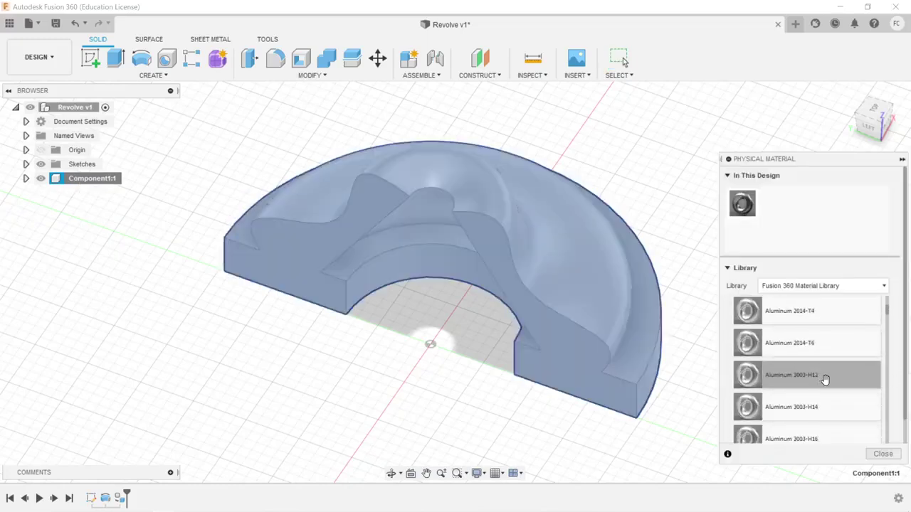
{"action": "left_click_drag", "start_coordinate": [793, 325], "coordinate": [557, 252]}
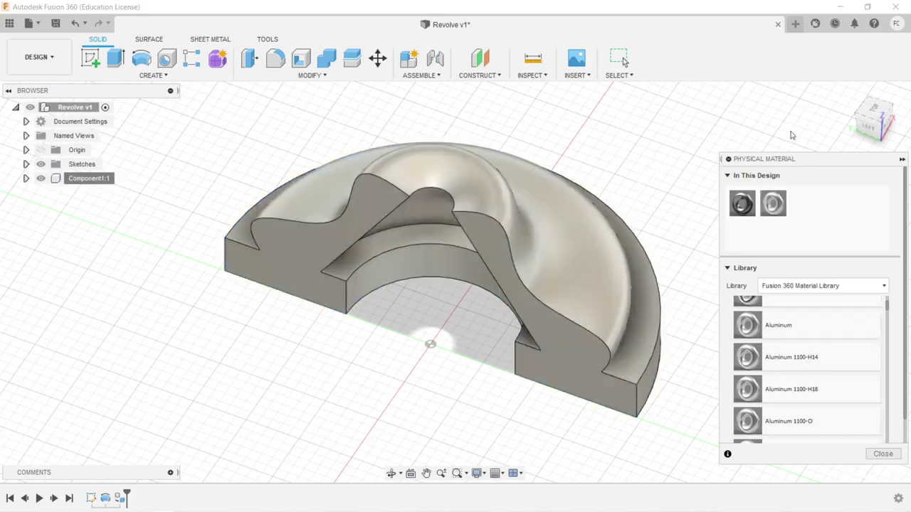